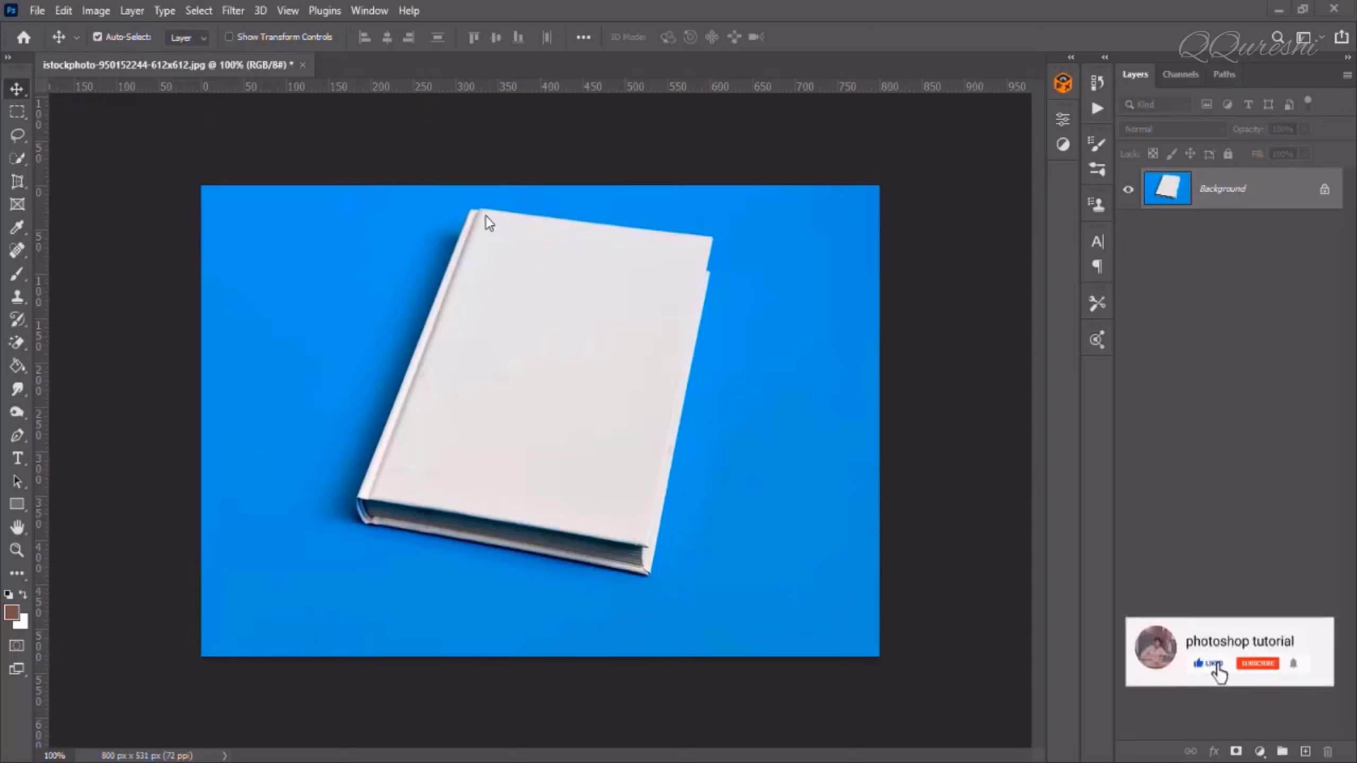
{"action": "left_click", "coordinate": [37, 10]}
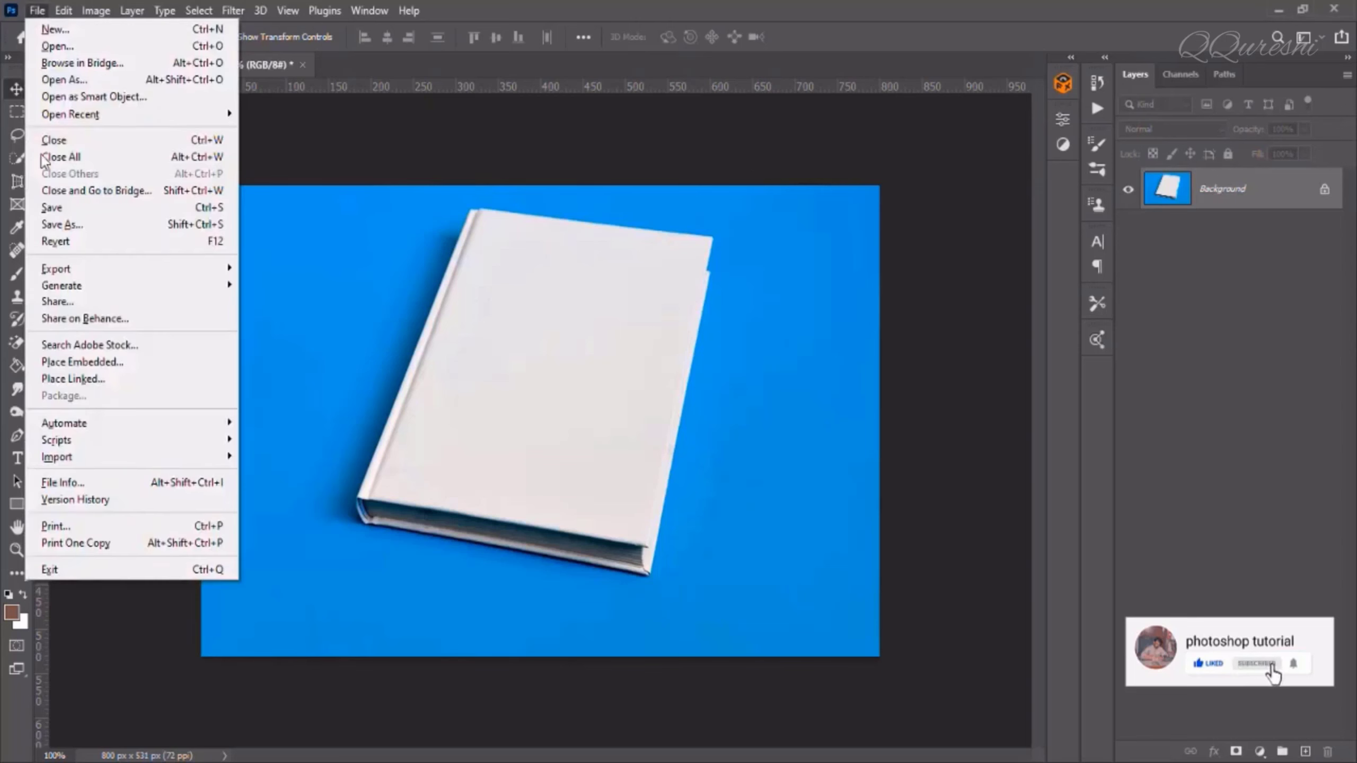
{"action": "left_click", "coordinate": [60, 367]}
{"action": "left_click", "coordinate": [406, 254]}
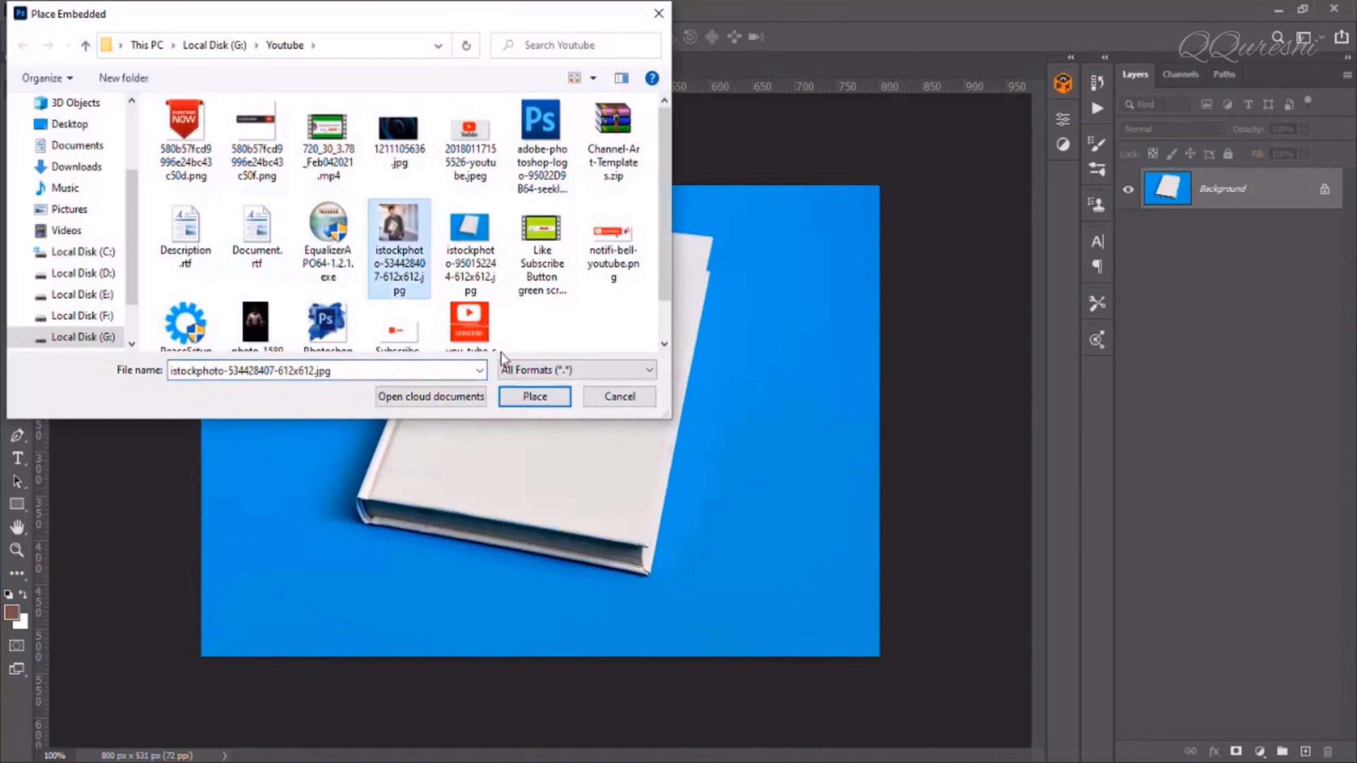
{"action": "left_click", "coordinate": [530, 396]}
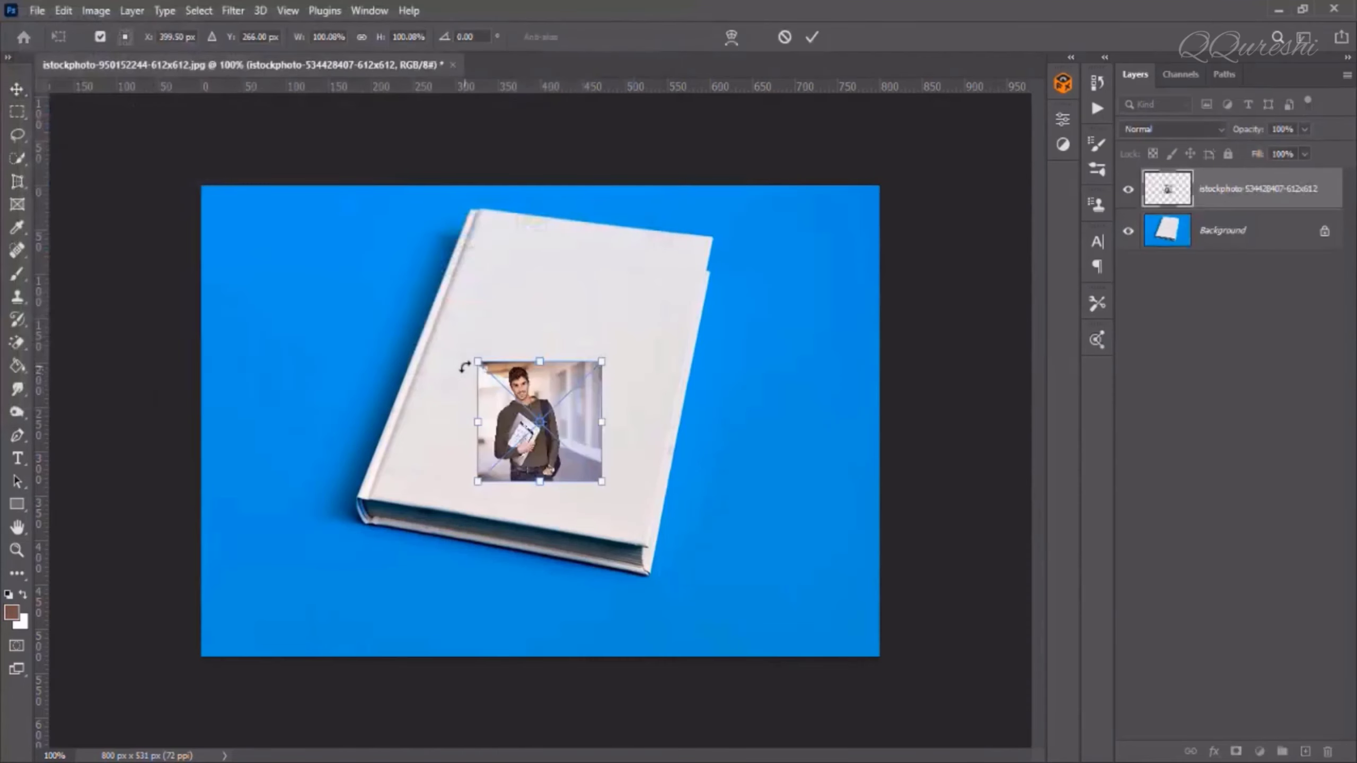
- Try fitting the placed photo to the book cover by distorting its four corners onto the cover's corners, and delete the photo layer
{"action": "right_click", "coordinate": [517, 377]}
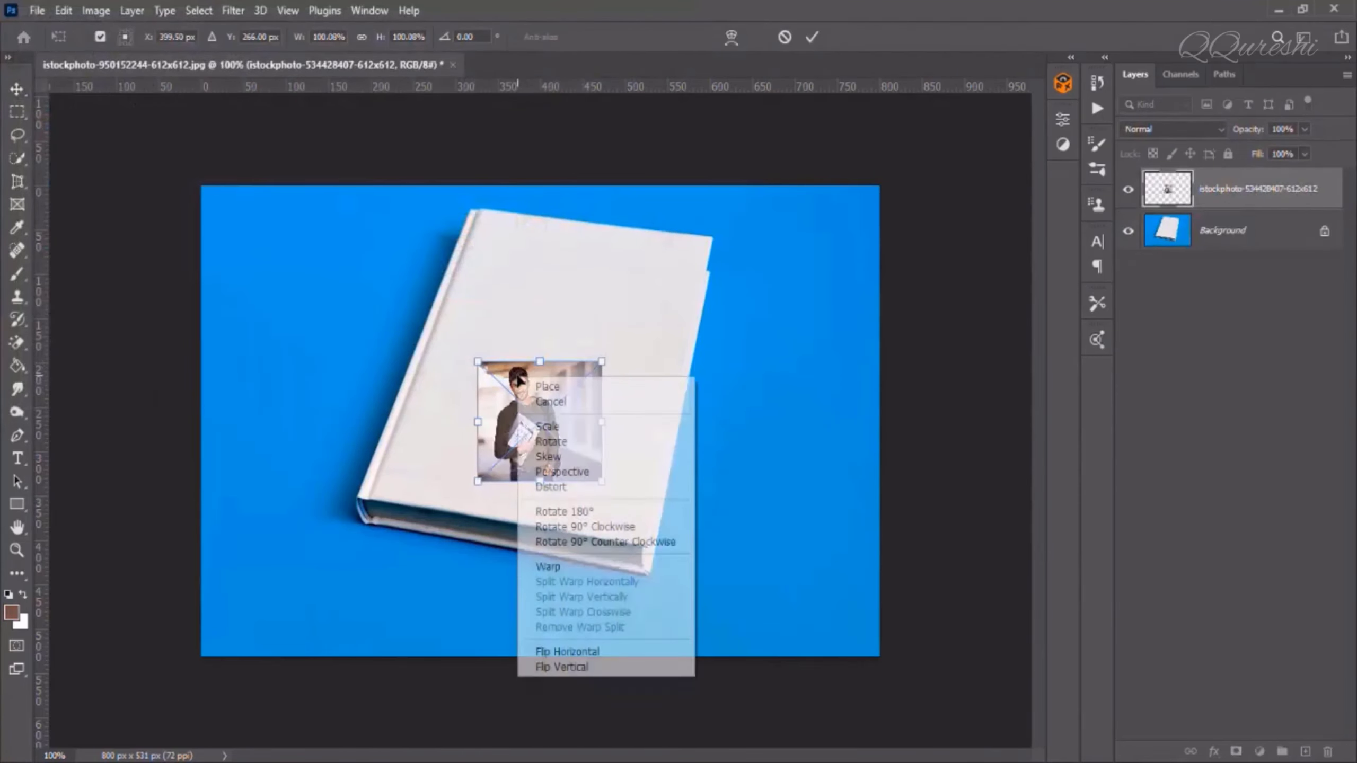
{"action": "left_click", "coordinate": [550, 486]}
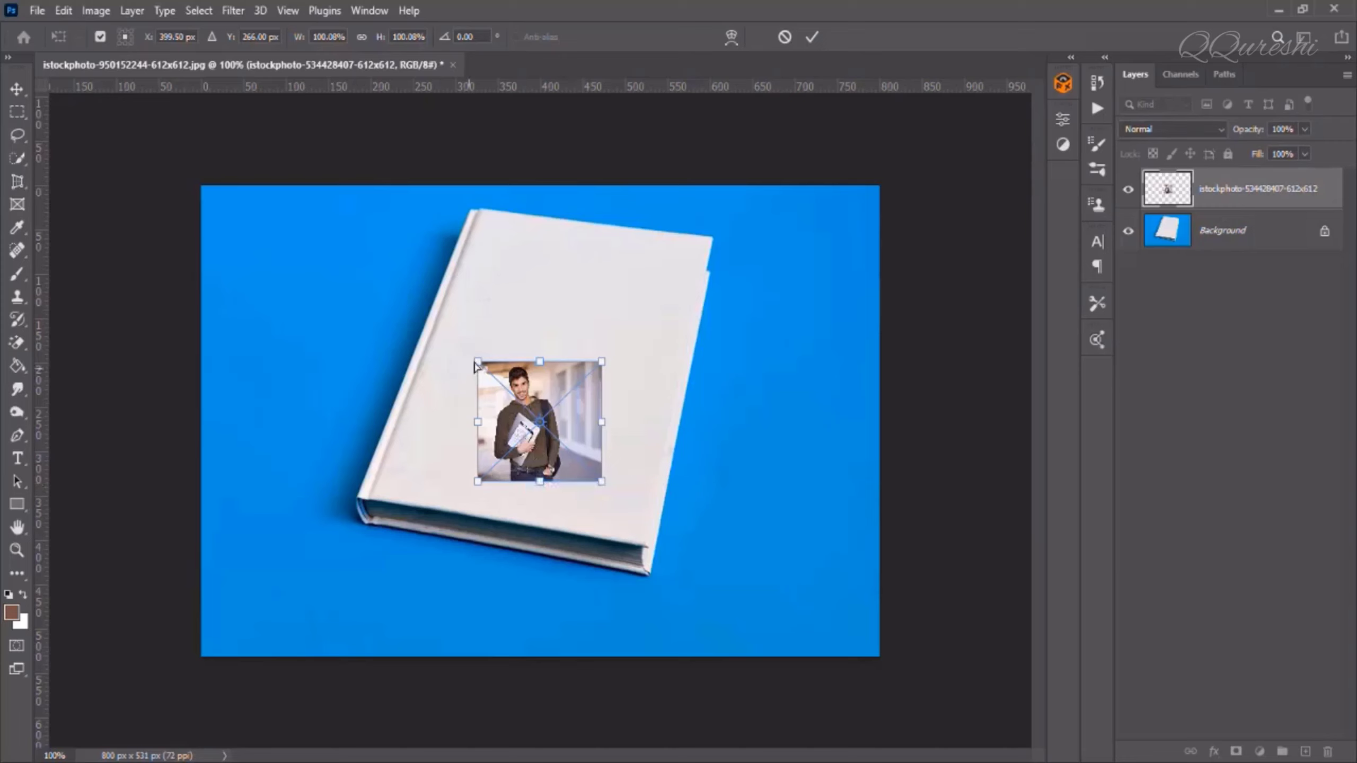
{"action": "left_click_drag", "start_coordinate": [477, 362], "coordinate": [483, 207]}
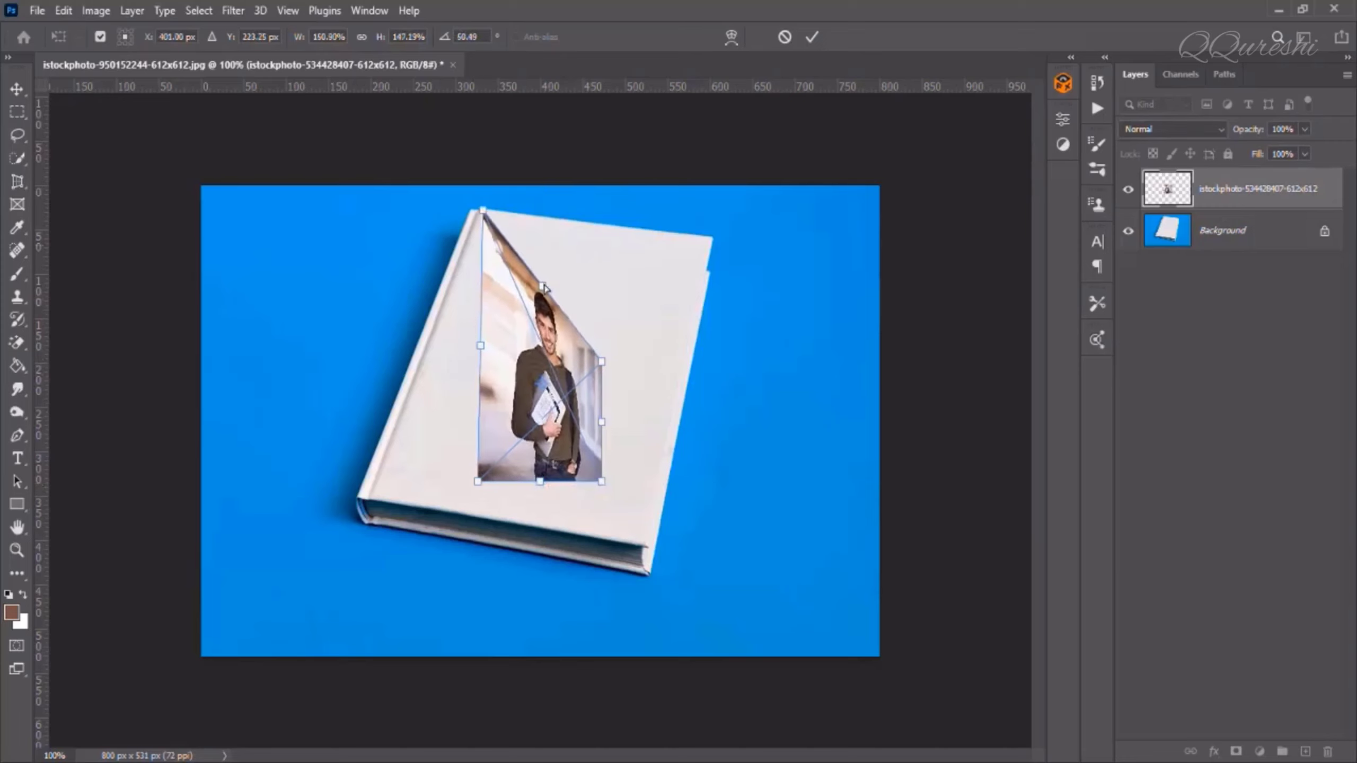
{"action": "left_click_drag", "start_coordinate": [603, 364], "coordinate": [717, 241]}
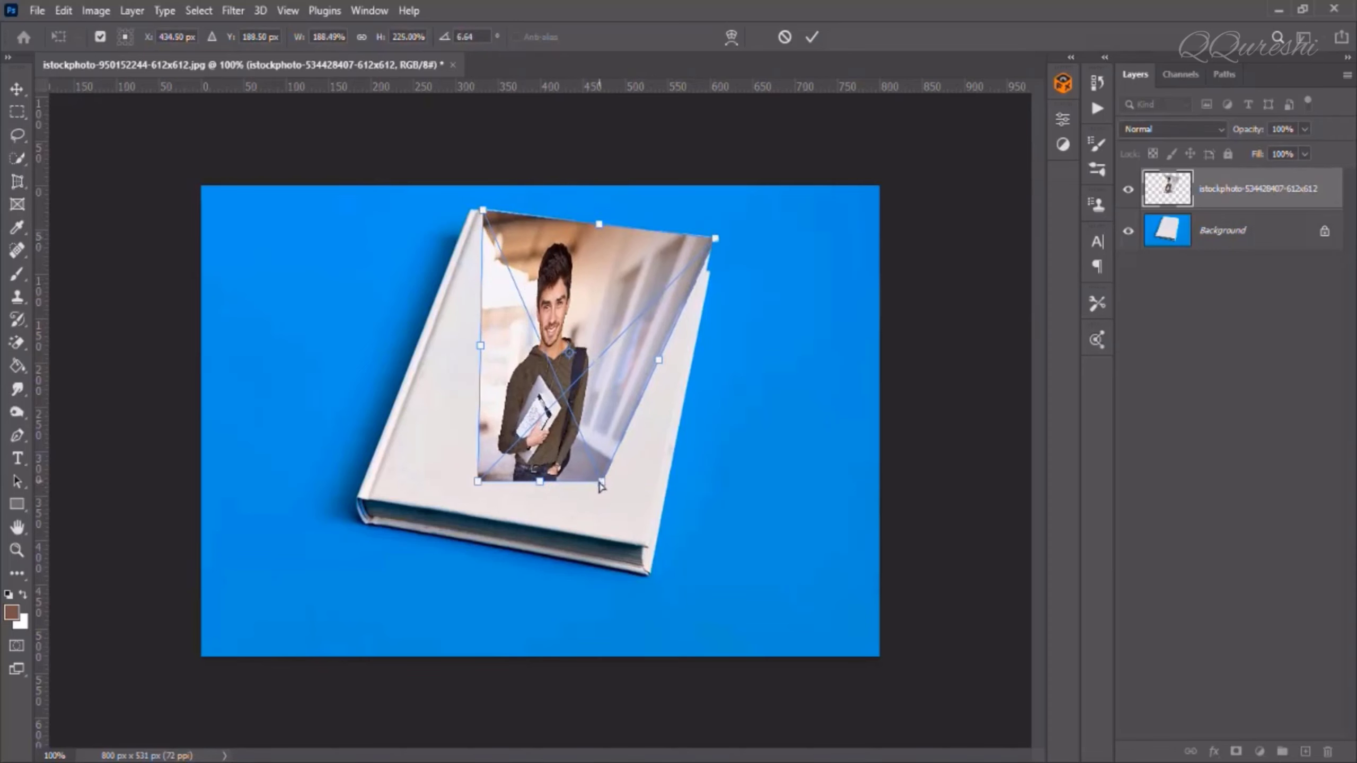
{"action": "left_click_drag", "start_coordinate": [603, 481], "coordinate": [646, 547]}
{"action": "left_click_drag", "start_coordinate": [477, 481], "coordinate": [367, 500]}
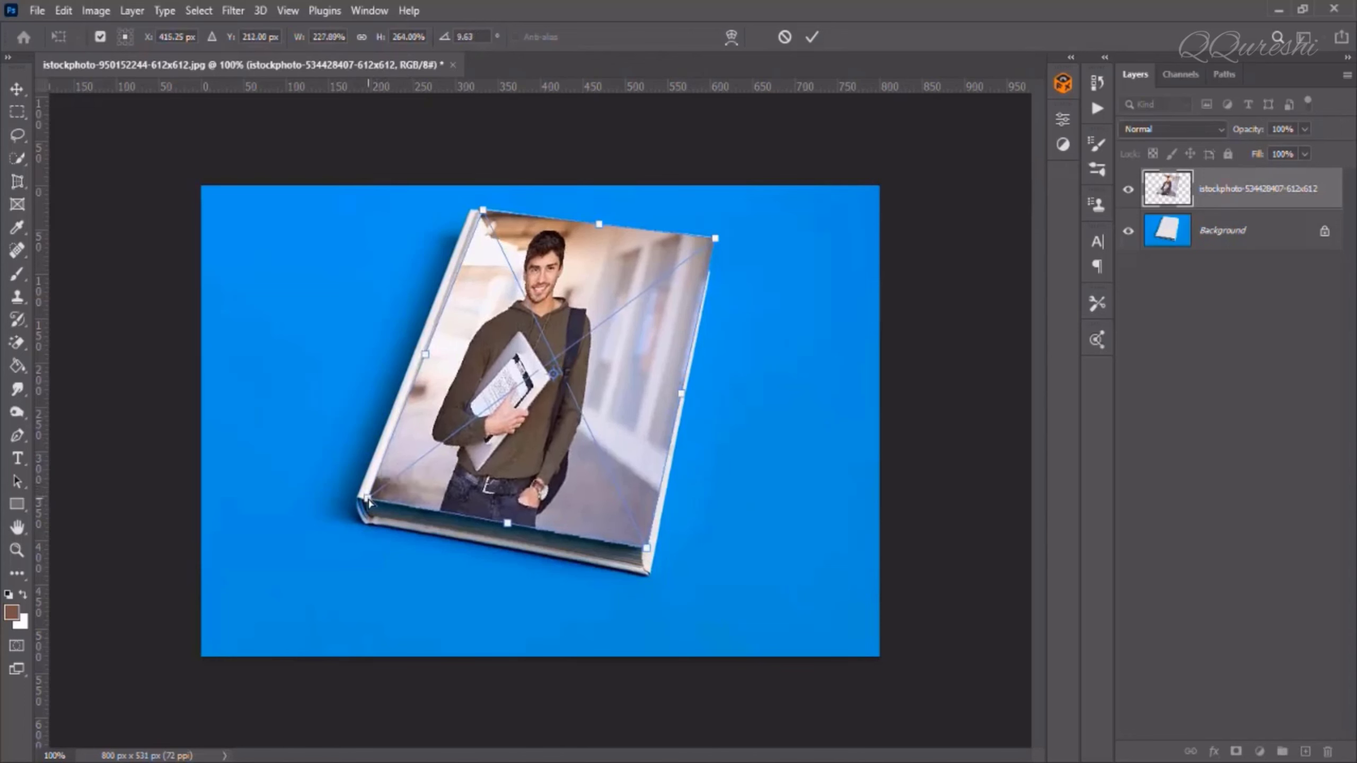
{"action": "key", "text": "Return"}
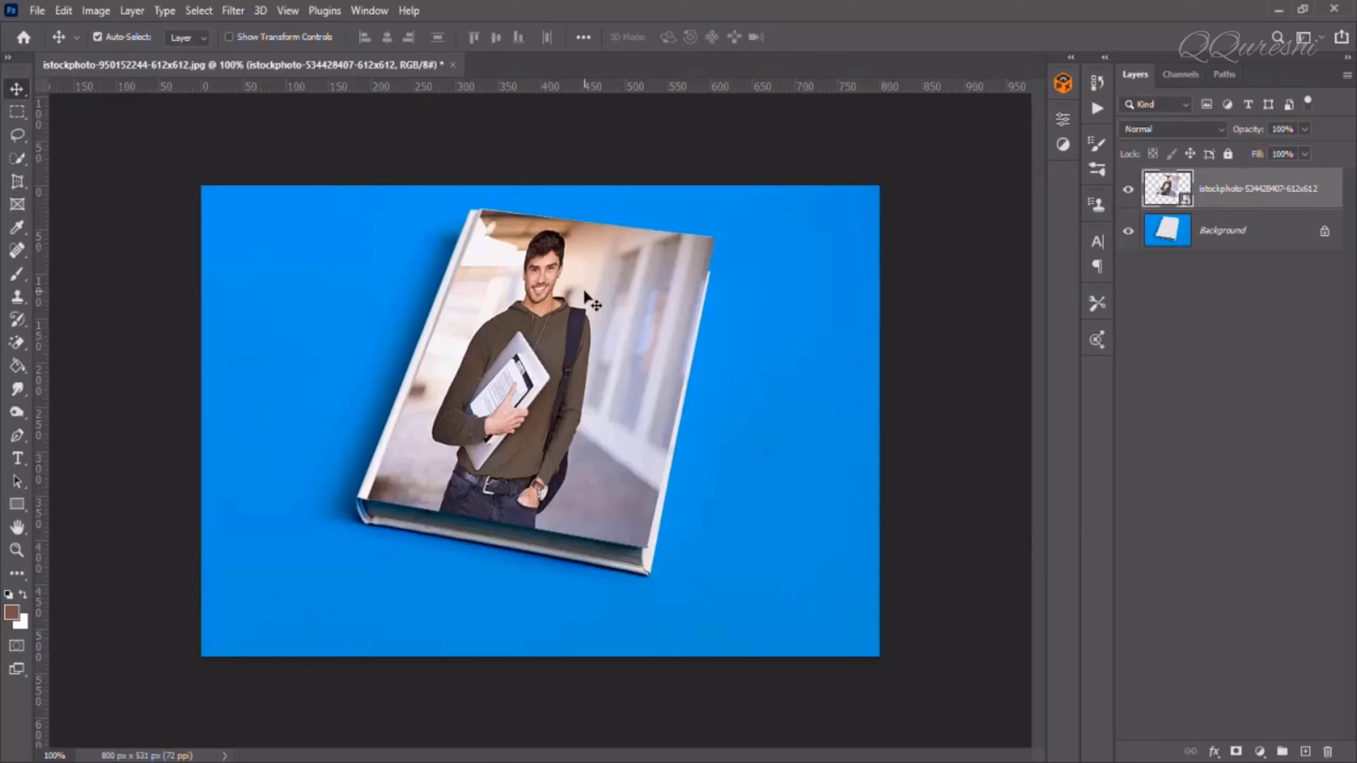
{"action": "left_click", "coordinate": [1326, 753]}
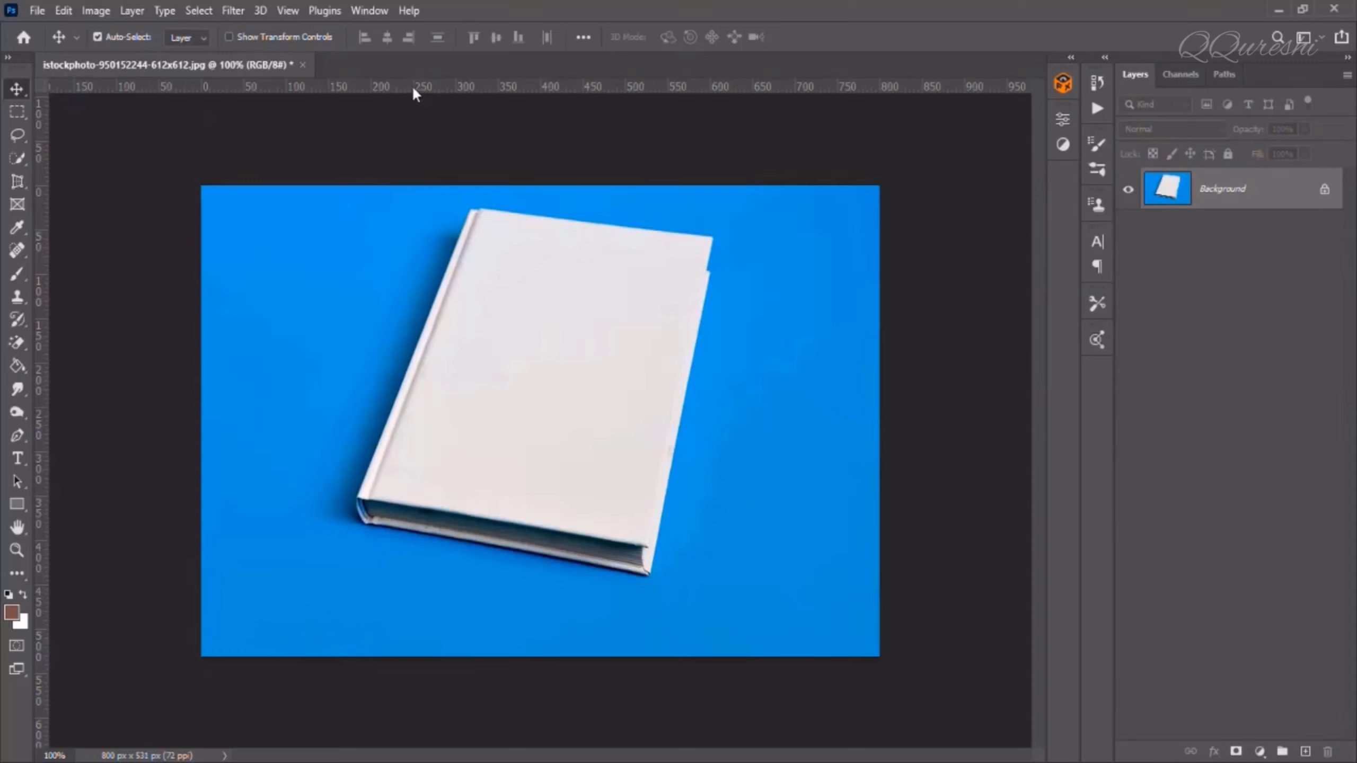
- Add horizontal and vertical guides that cross at the book cover's upper-left and upper-right corners
{"action": "left_click_drag", "start_coordinate": [415, 85], "coordinate": [406, 207]}
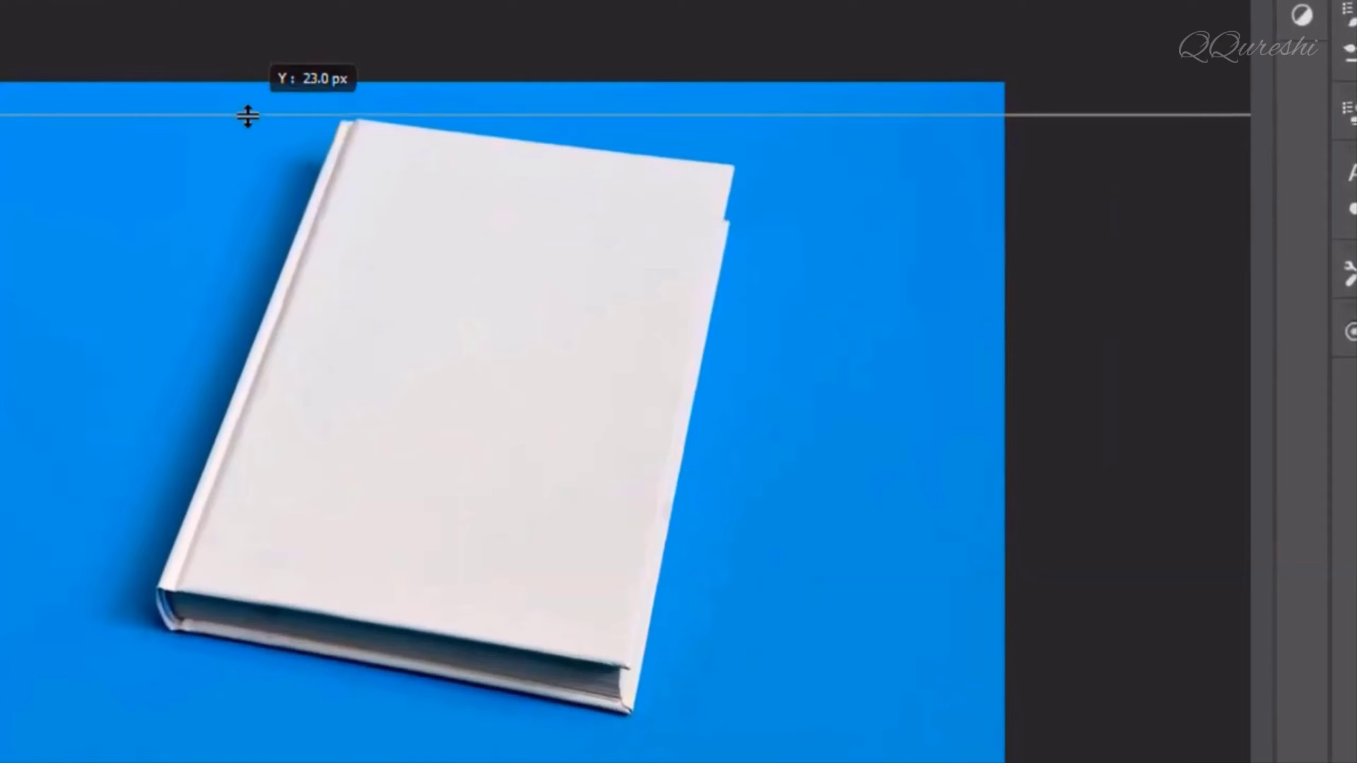
{"action": "left_click_drag", "start_coordinate": [248, 116], "coordinate": [248, 121]}
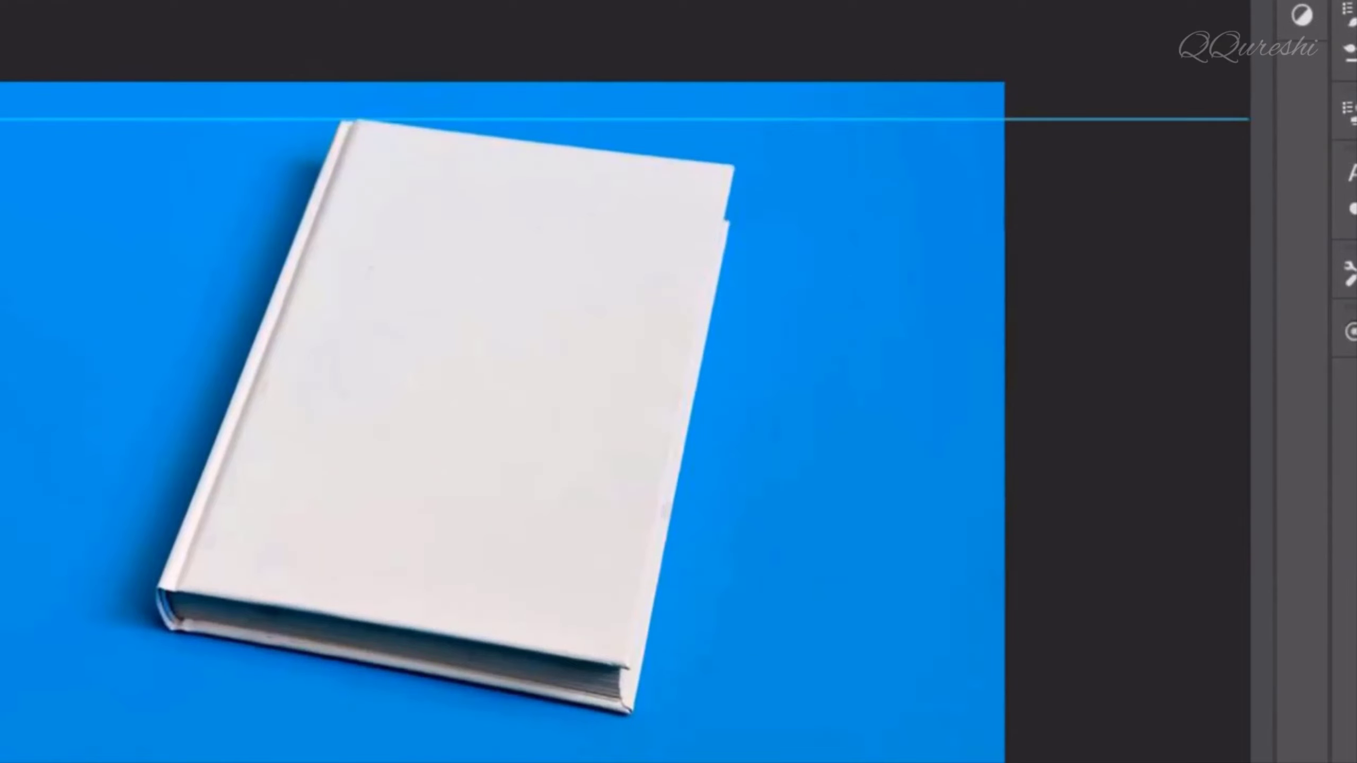
{"action": "left_click_drag", "start_coordinate": [2, 145], "coordinate": [359, 158]}
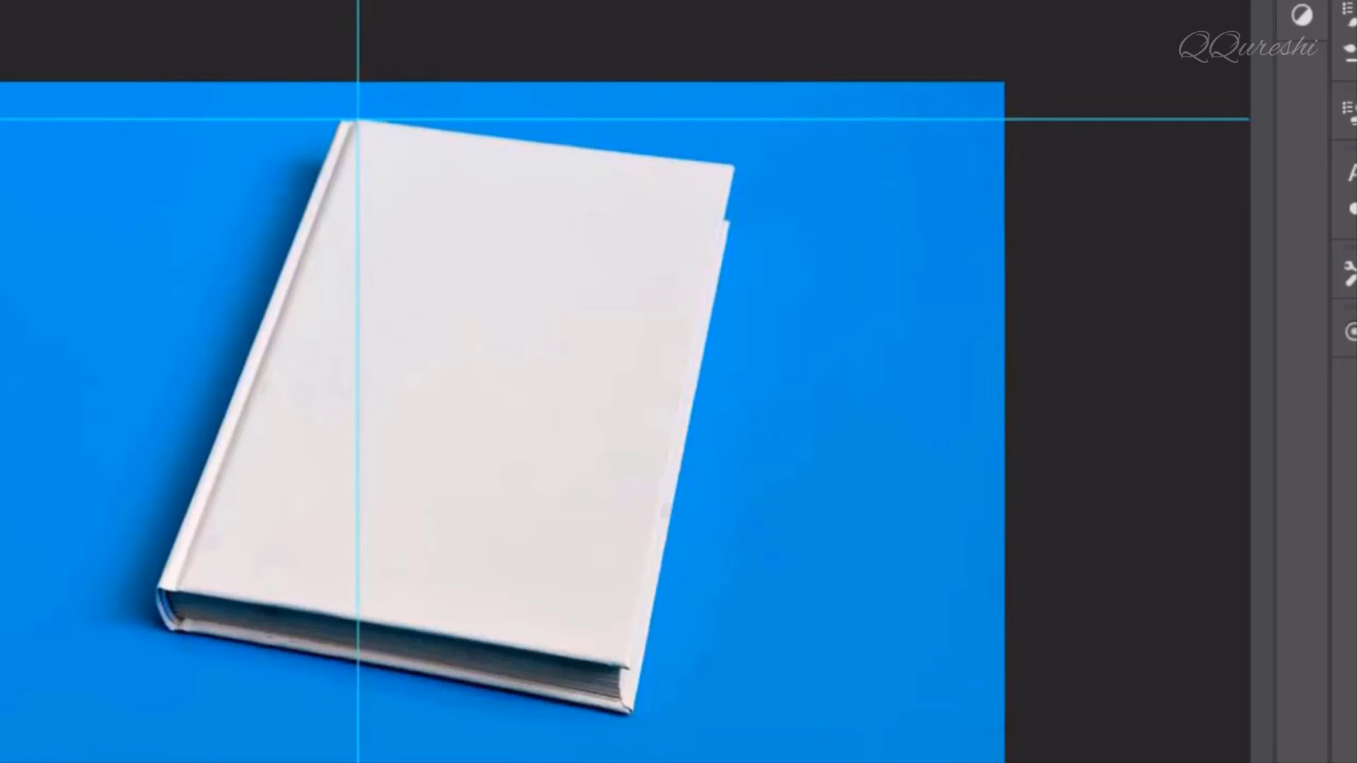
{"action": "left_click_drag", "start_coordinate": [783, 8], "coordinate": [790, 170]}
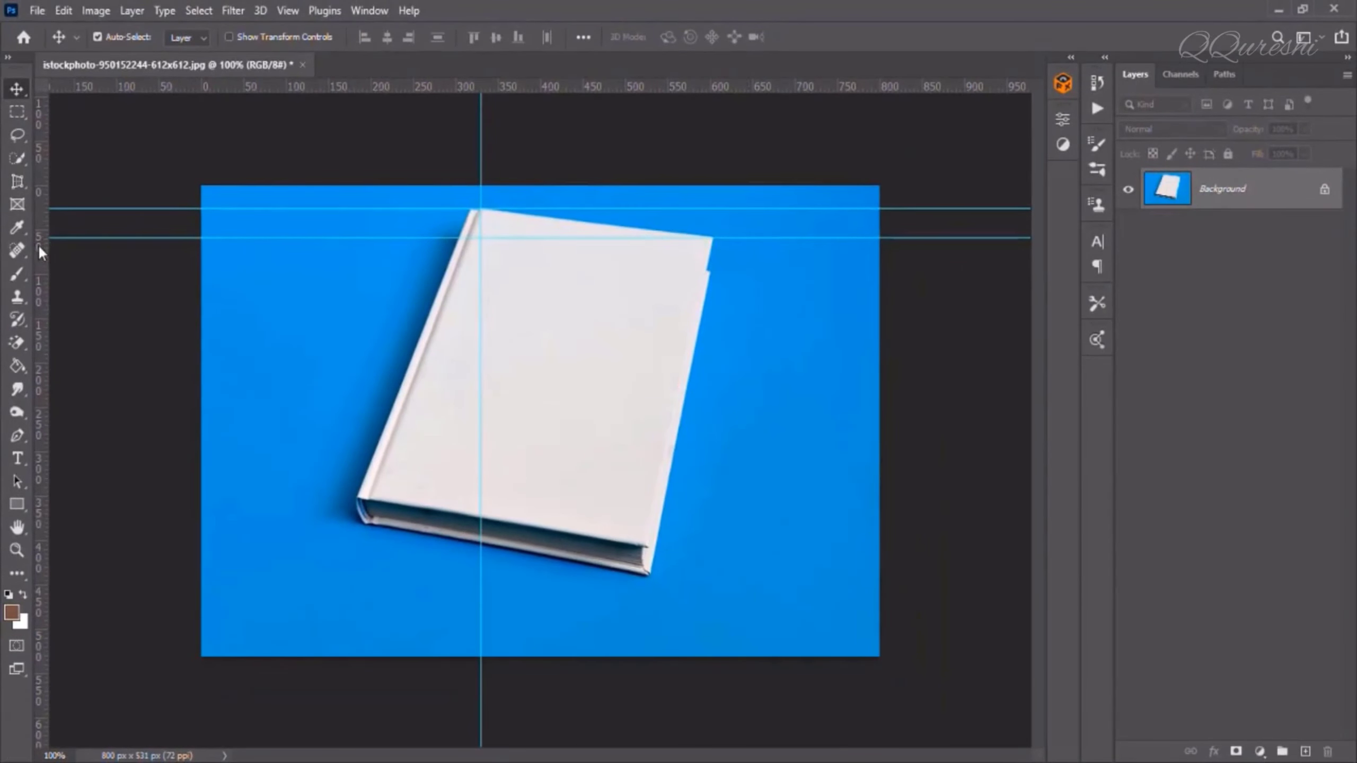
{"action": "left_click_drag", "start_coordinate": [38, 243], "coordinate": [713, 299]}
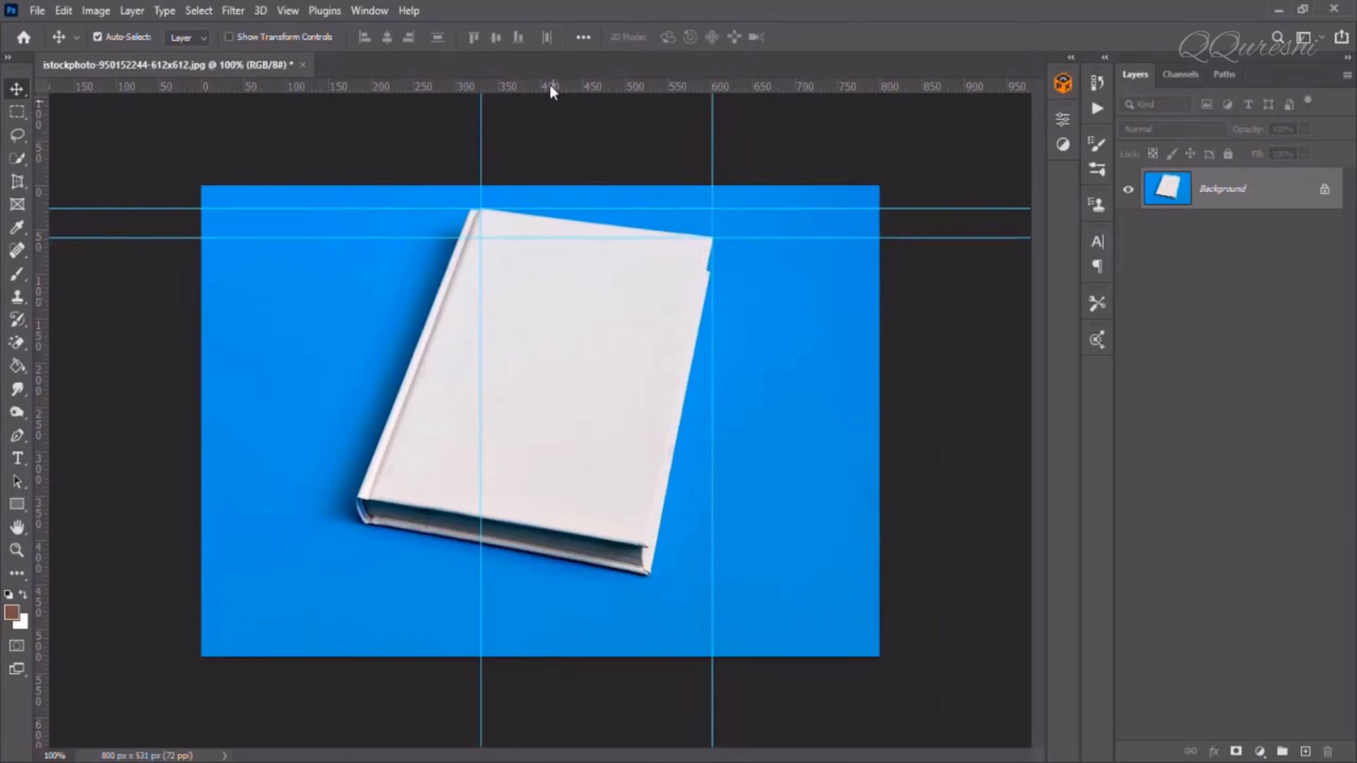
- Add horizontal and vertical guides that cross at the book cover's lower-right and lower-left corners
{"action": "left_click_drag", "start_coordinate": [550, 90], "coordinate": [582, 547]}
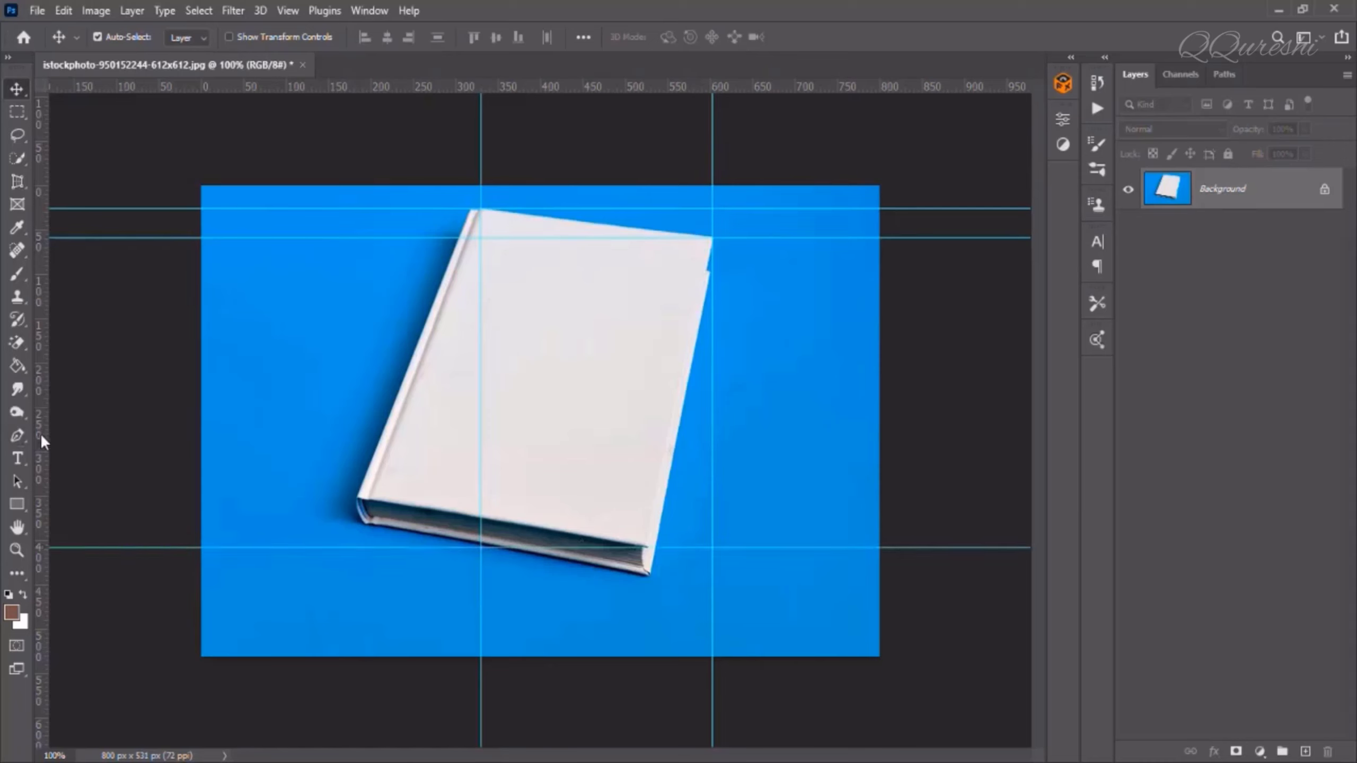
{"action": "left_click_drag", "start_coordinate": [40, 433], "coordinate": [648, 424]}
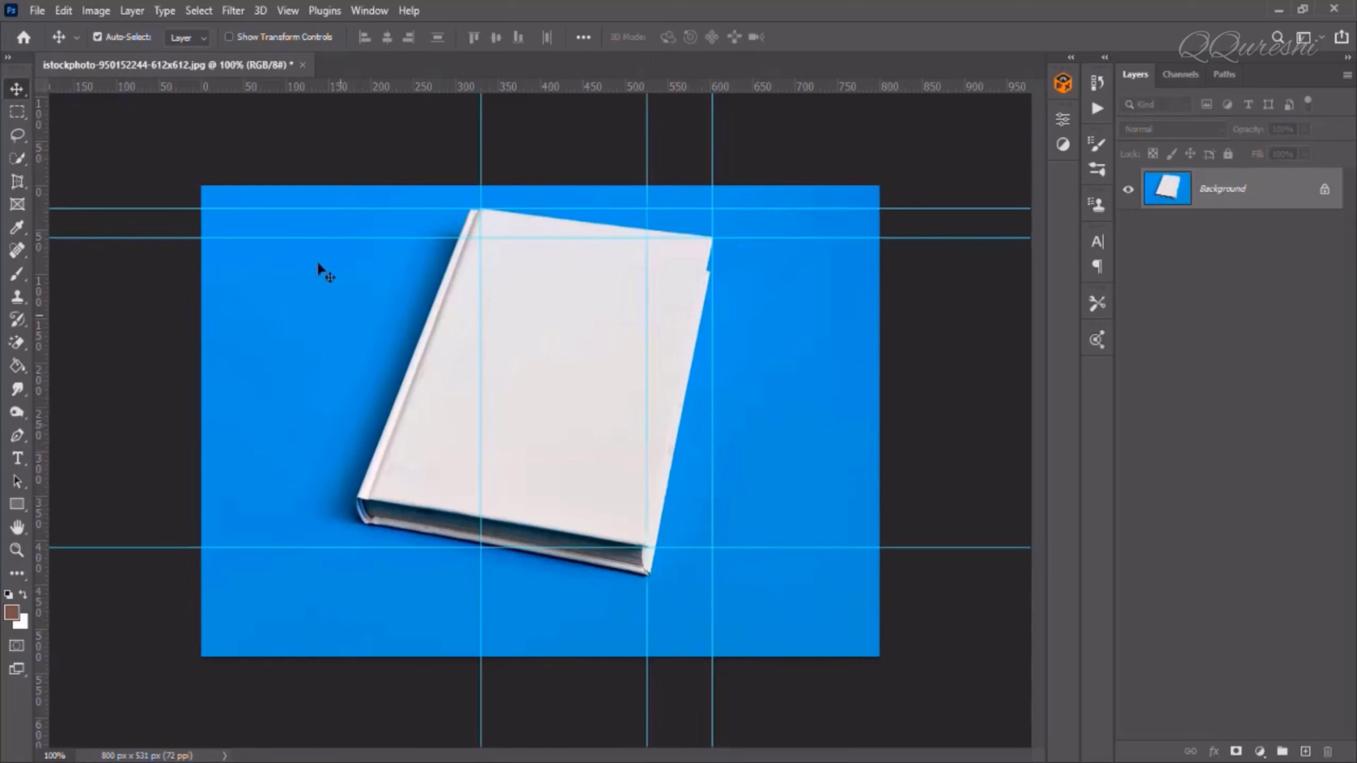
{"action": "left_click_drag", "start_coordinate": [367, 82], "coordinate": [384, 499]}
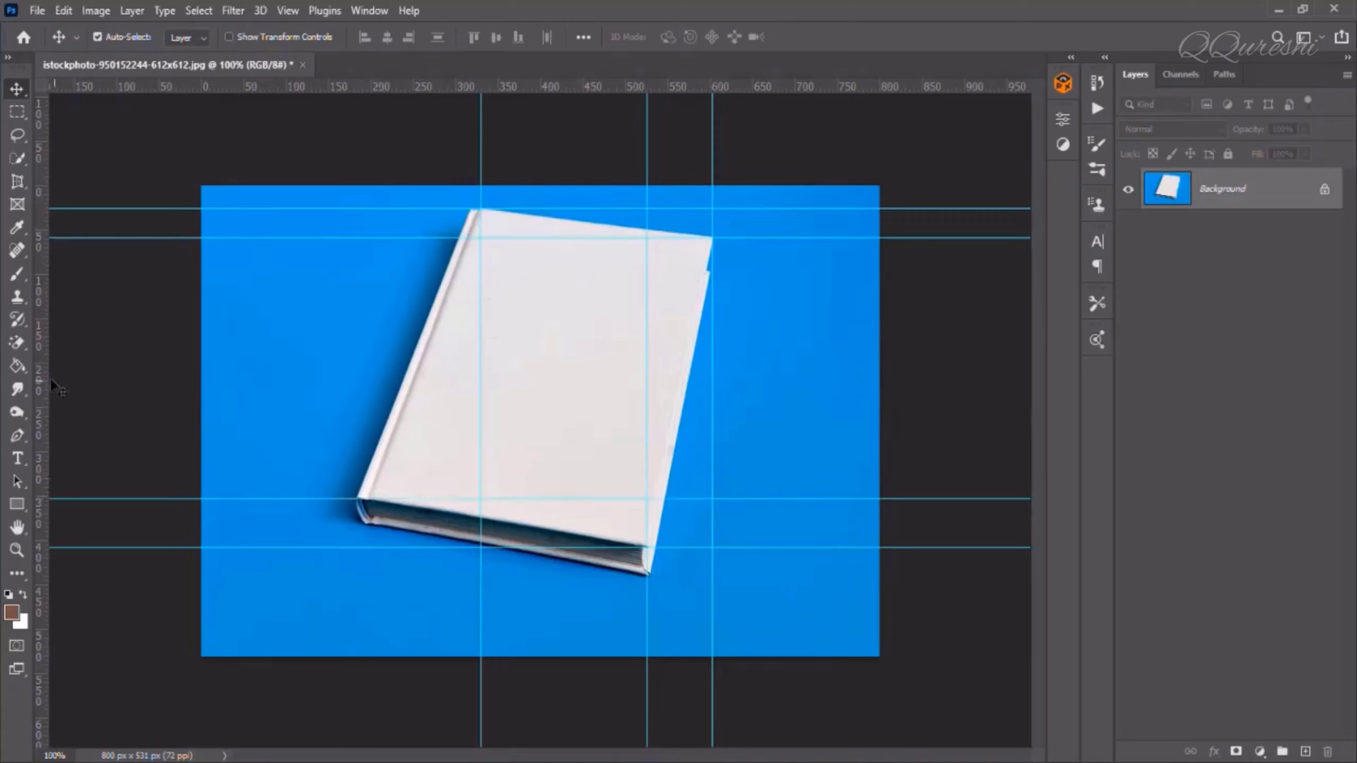
{"action": "left_click_drag", "start_coordinate": [38, 371], "coordinate": [370, 381]}
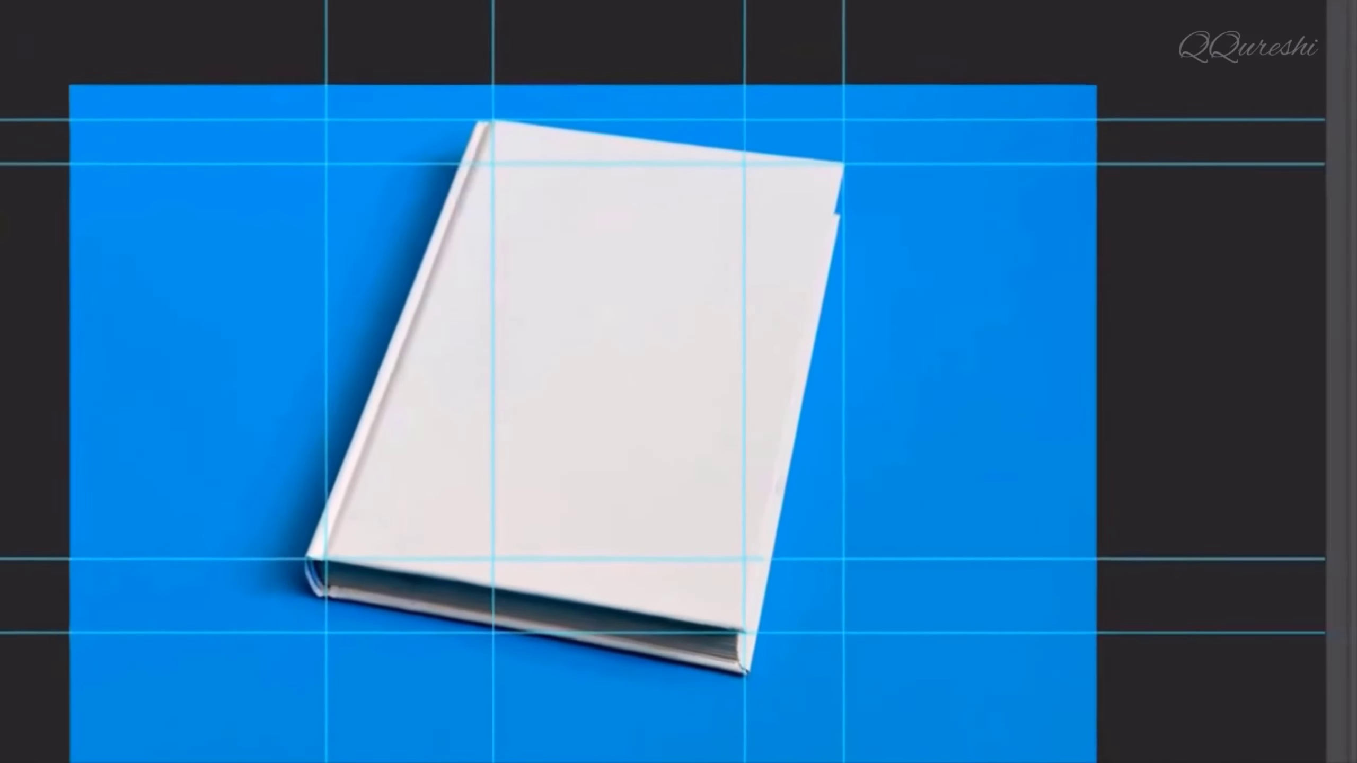
- Crop the image to the book cover with the Perspective Crop Tool, aligning the four crop corners with the guide intersections at the cover's corners
{"action": "right_click", "coordinate": [36, 372]}
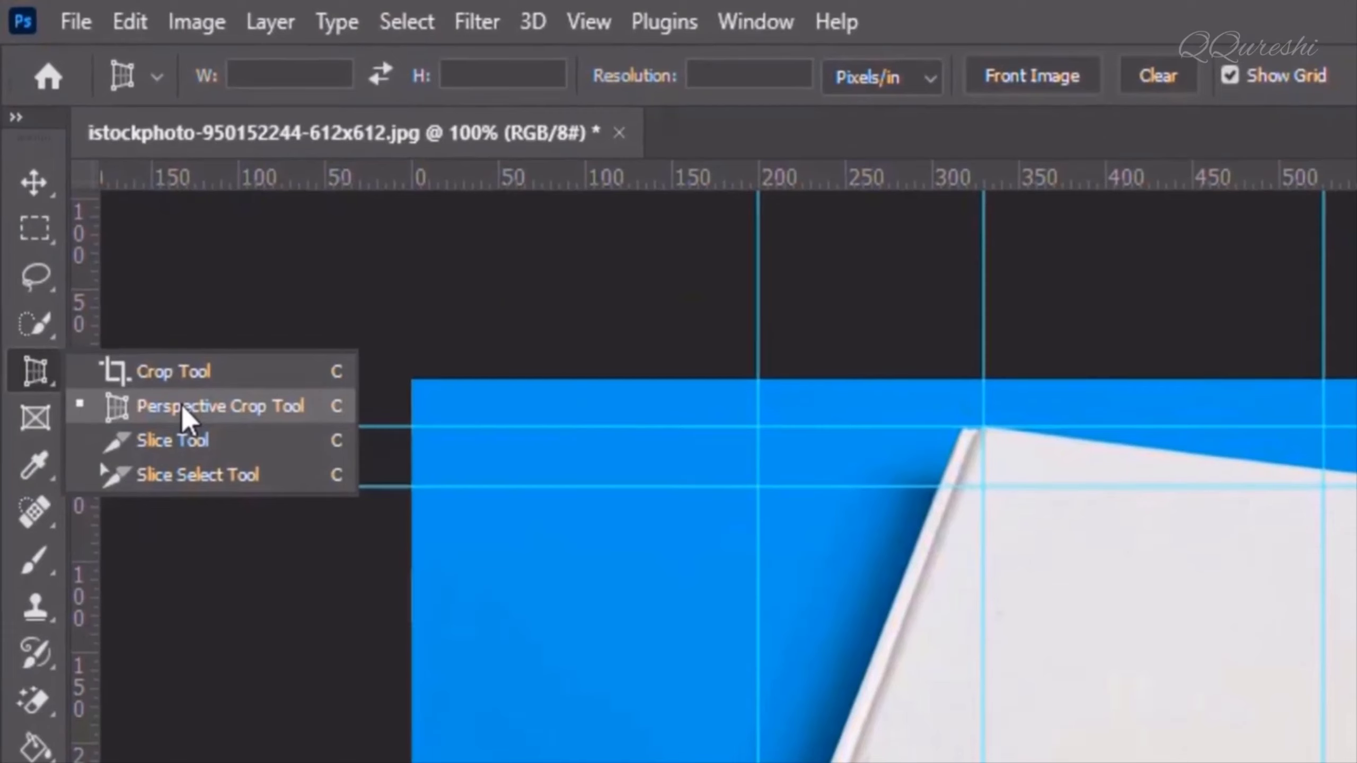
{"action": "left_click", "coordinate": [1349, 262]}
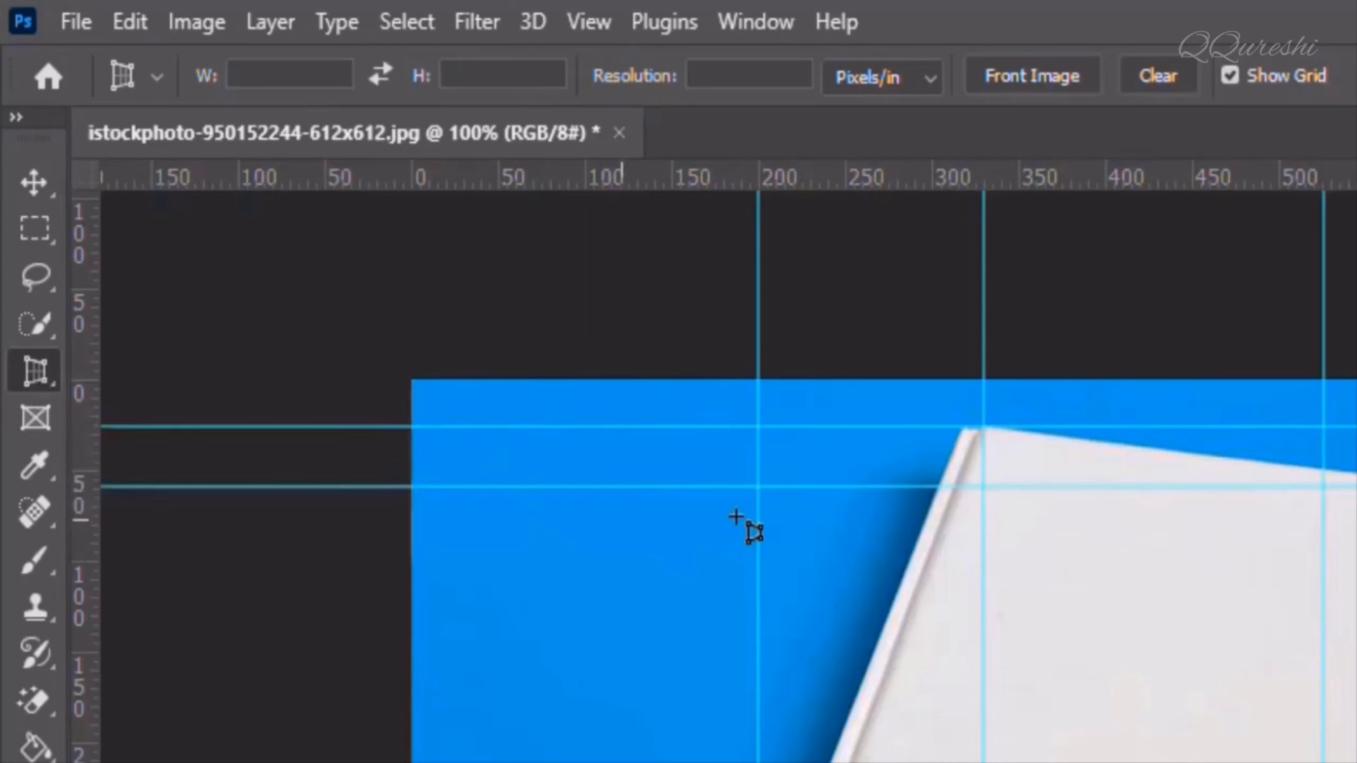
{"action": "left_click_drag", "start_coordinate": [448, 238], "coordinate": [693, 583]}
{"action": "mouse_move", "coordinate": [447, 238]}
{"action": "left_mouse_down"}
{"action": "mouse_move", "coordinate": [490, 234]}
{"action": "mouse_move", "coordinate": [486, 218]}
{"action": "left_mouse_up"}
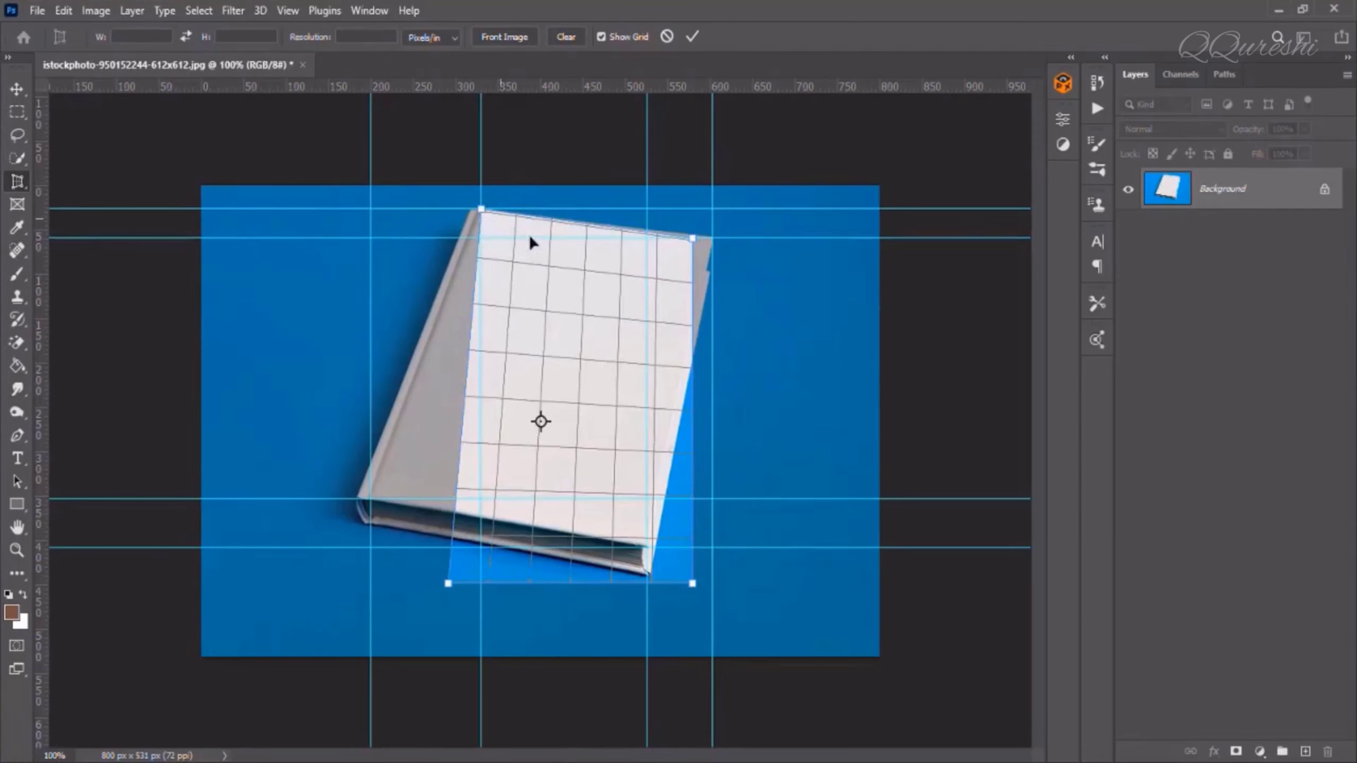
{"action": "mouse_move", "coordinate": [692, 239]}
{"action": "left_mouse_down"}
{"action": "mouse_move", "coordinate": [702, 263]}
{"action": "mouse_move", "coordinate": [712, 239]}
{"action": "left_mouse_up"}
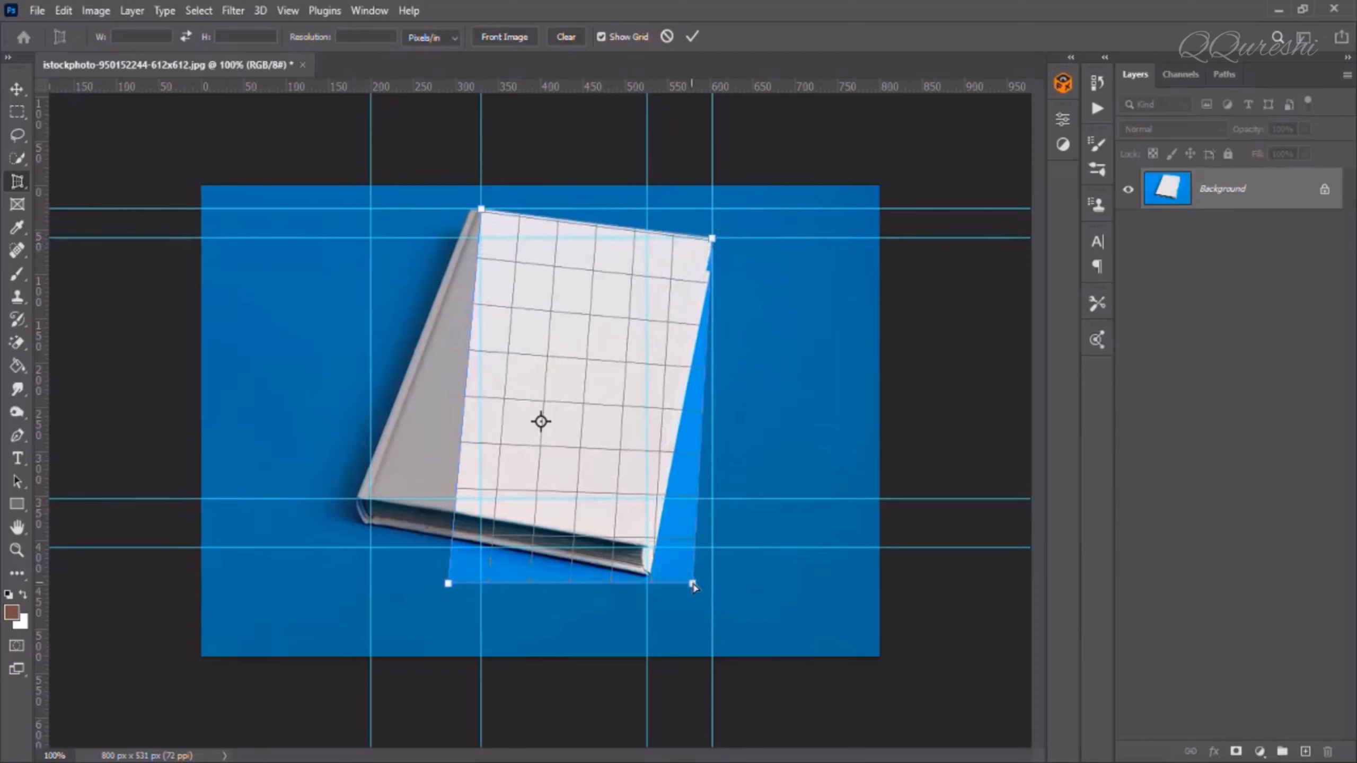
{"action": "left_click_drag", "start_coordinate": [693, 584], "coordinate": [642, 553]}
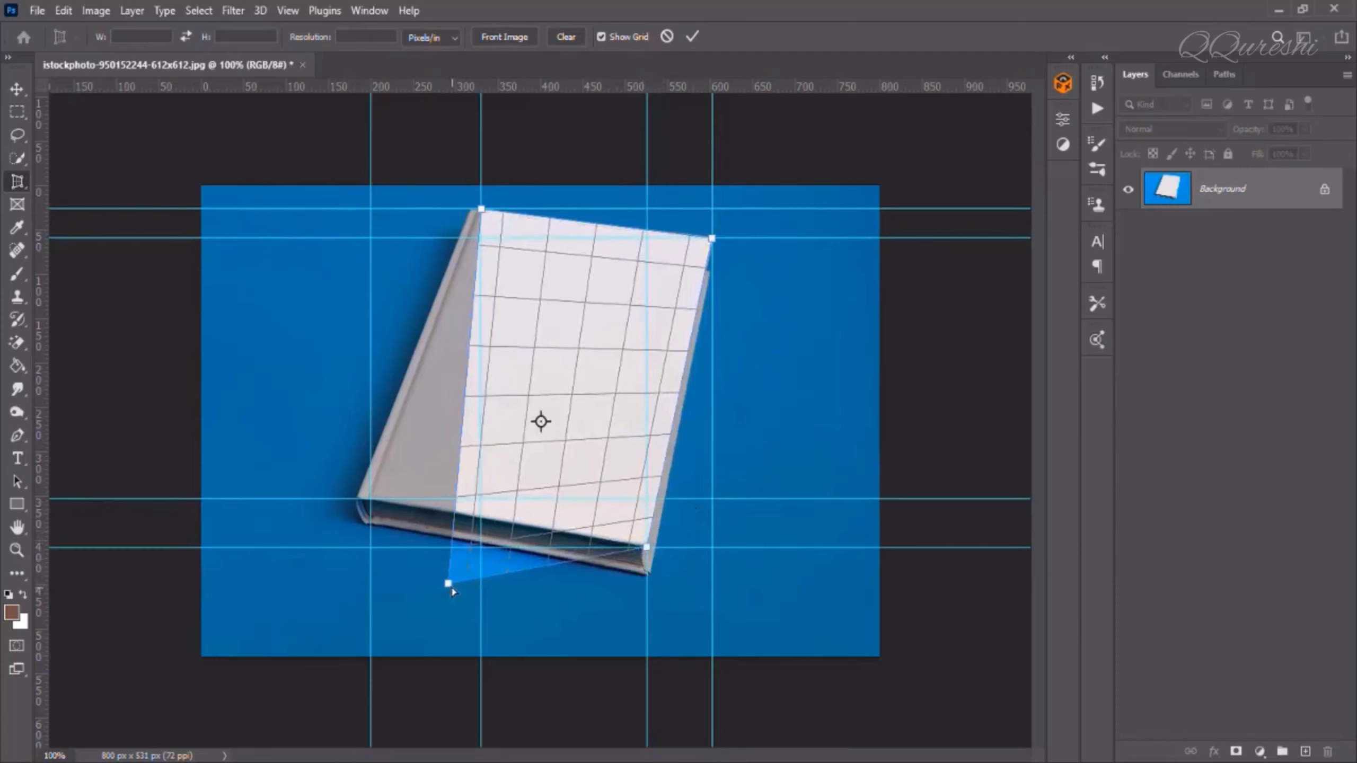
{"action": "left_click_drag", "start_coordinate": [448, 584], "coordinate": [370, 499]}
{"action": "key", "text": "Return"}
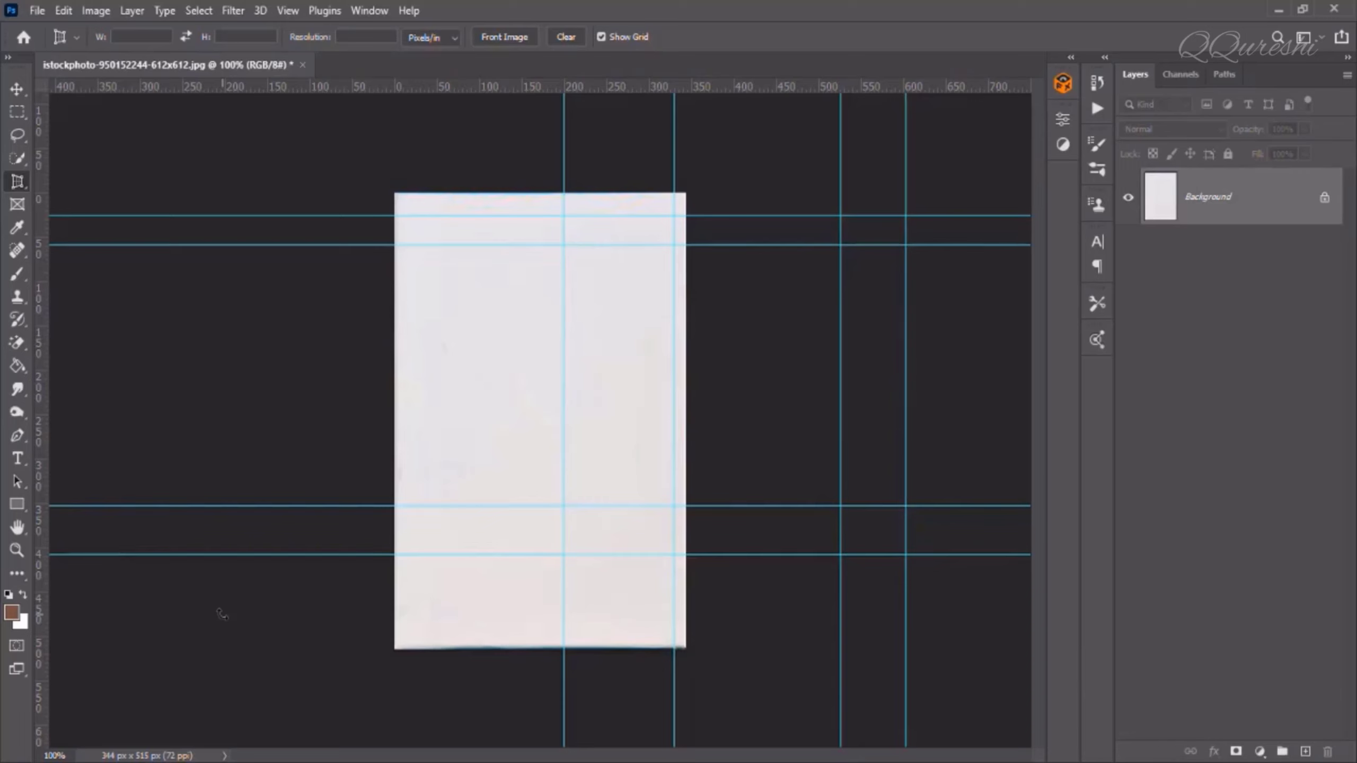
- Copy the entire cropped cover to the clipboard, and undo the selection and the perspective crop
{"action": "key", "text": "ctrl+a"}
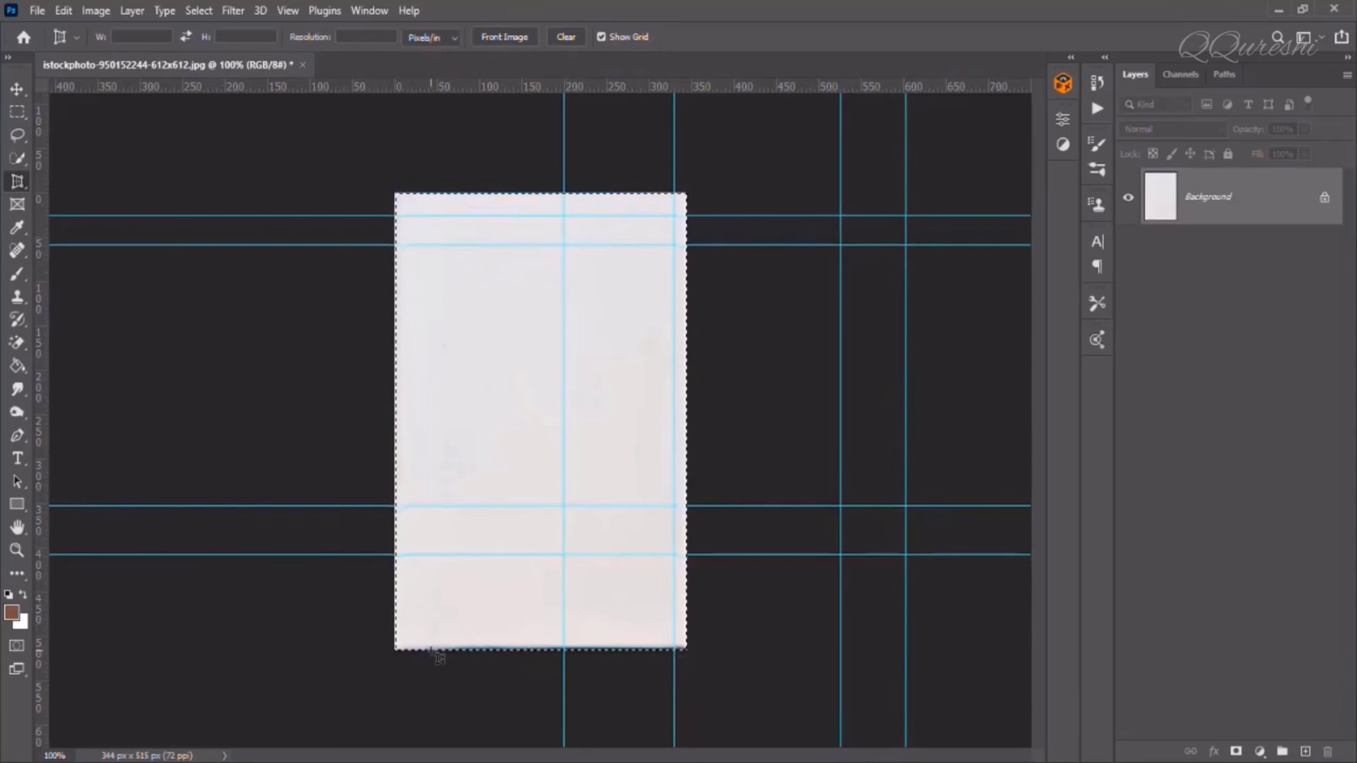
{"action": "key", "text": "ctrl+c"}
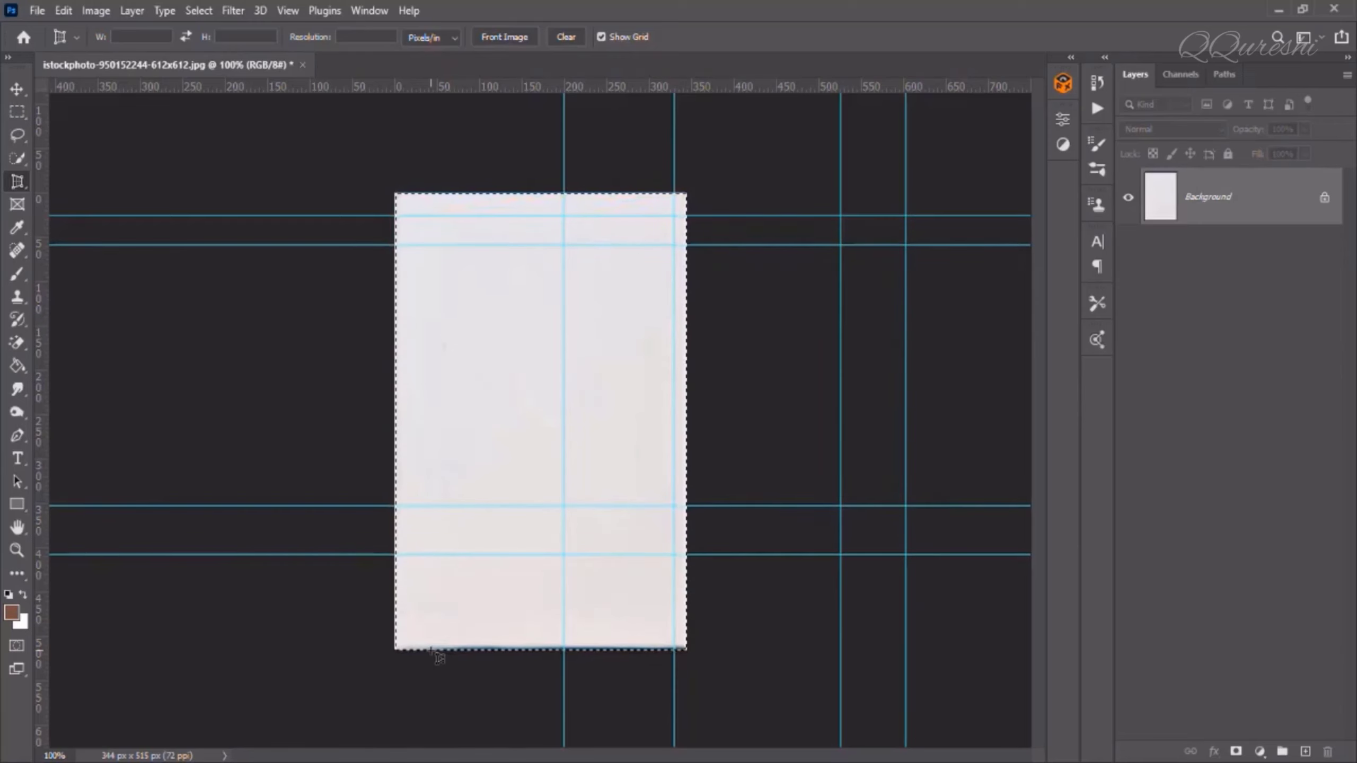
{"action": "key", "text": "ctrl+z"}
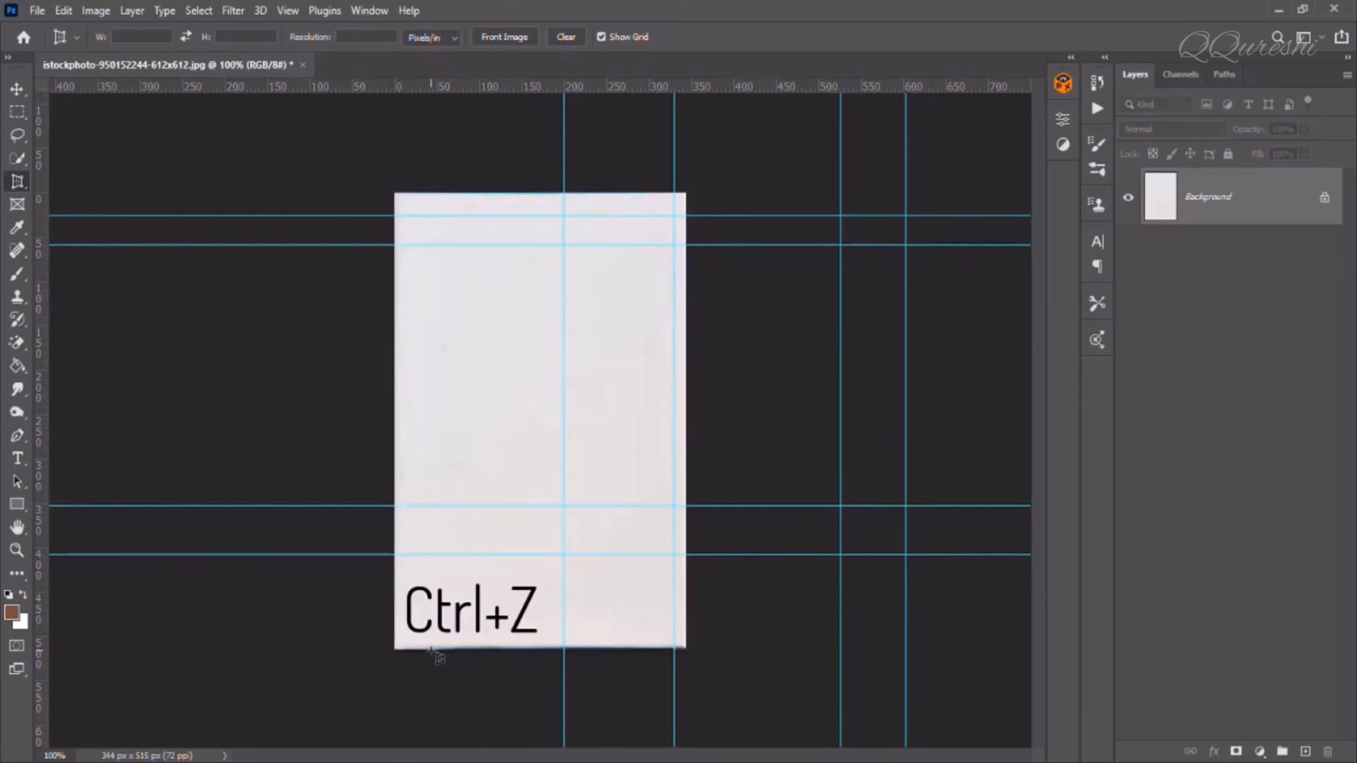
{"action": "key", "text": "ctrl+z"}
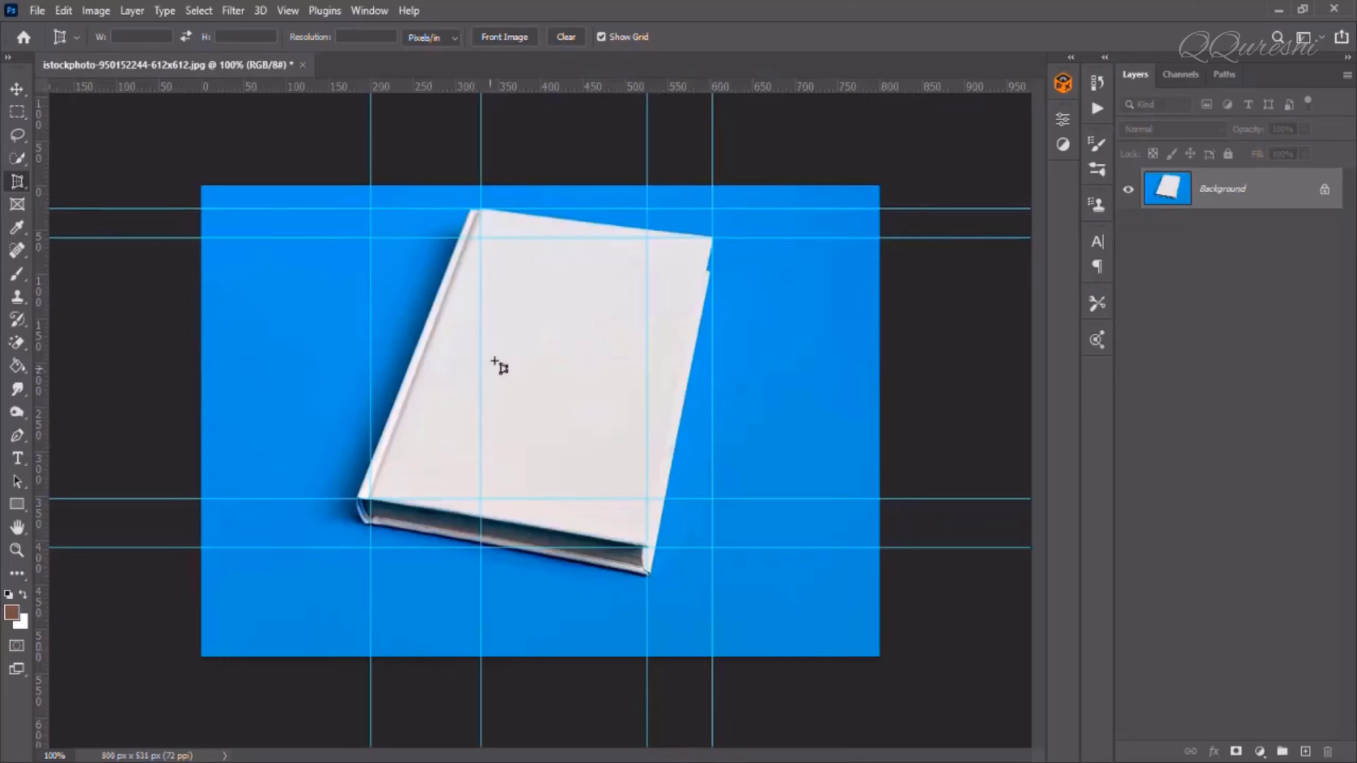